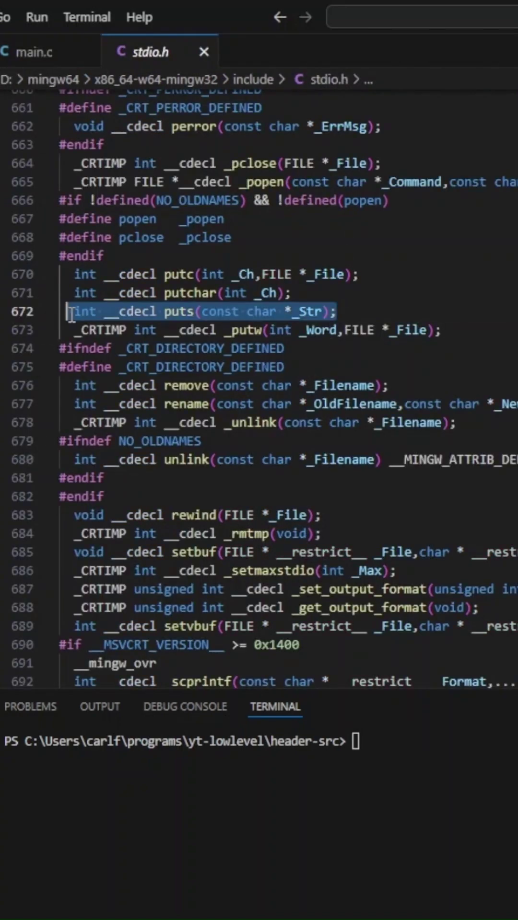
# Step: Select the puts declaration on line 672 of MinGW's stdio.h
pyautogui.moveTo(335, 320); pyautogui.dragTo(72, 311)
pyautogui.scroll(13, 250, 251)
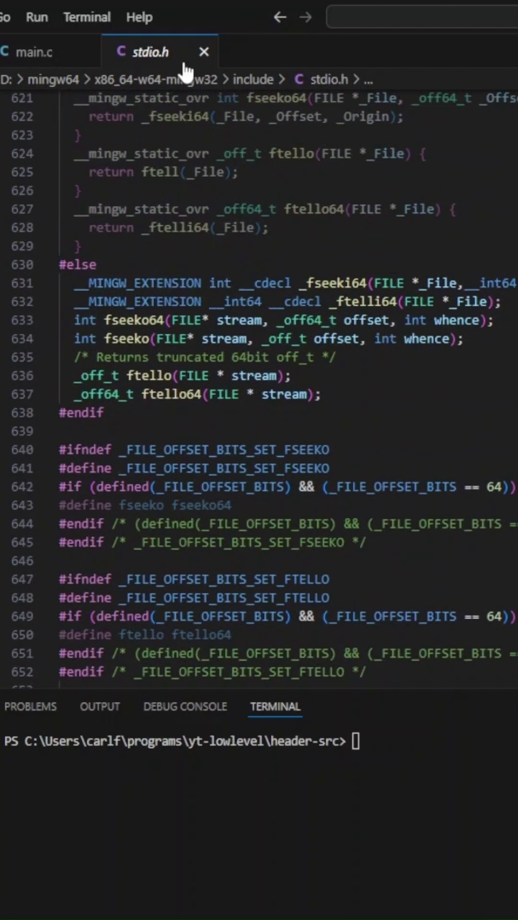
pyautogui.scroll(-10, 280, 366)
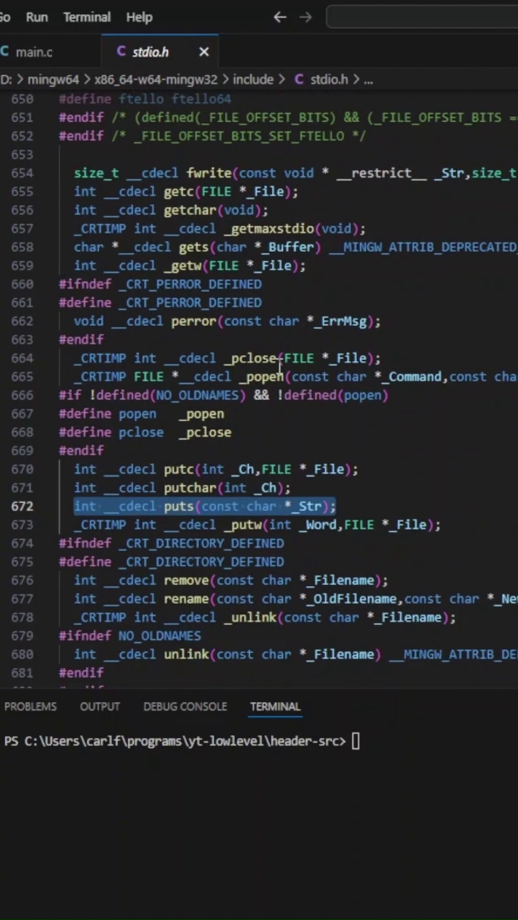
pyautogui.scroll(-3, 280, 367)
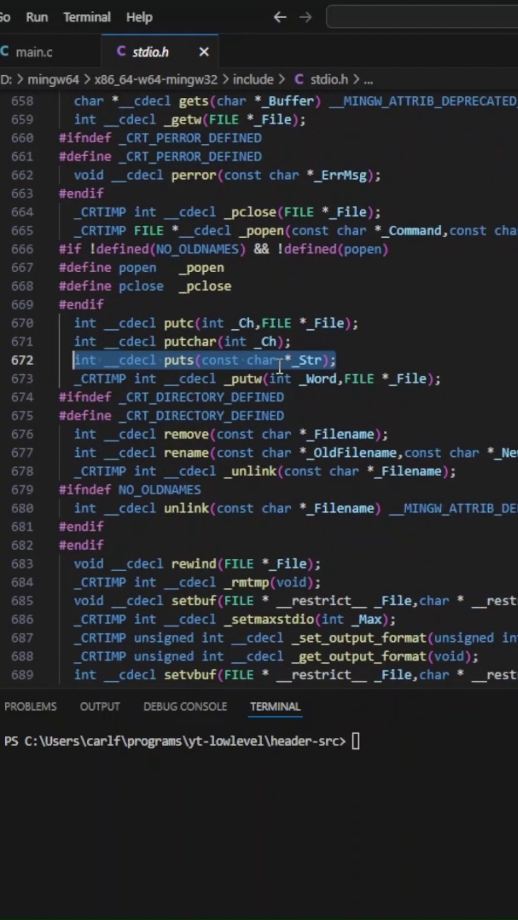
pyautogui.moveTo(183, 506)
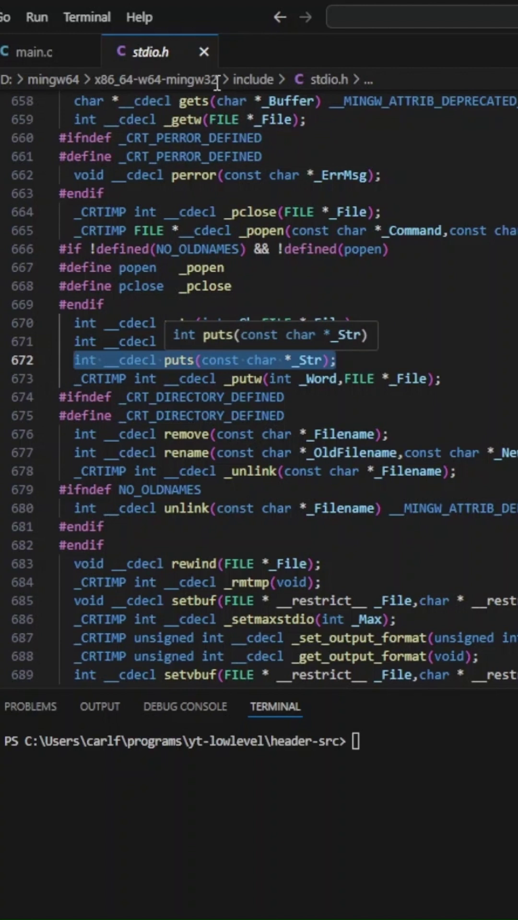
# Step: Close stdio.h, look over mylib/core.h, then return to main.c's include line
pyautogui.click(204, 52)
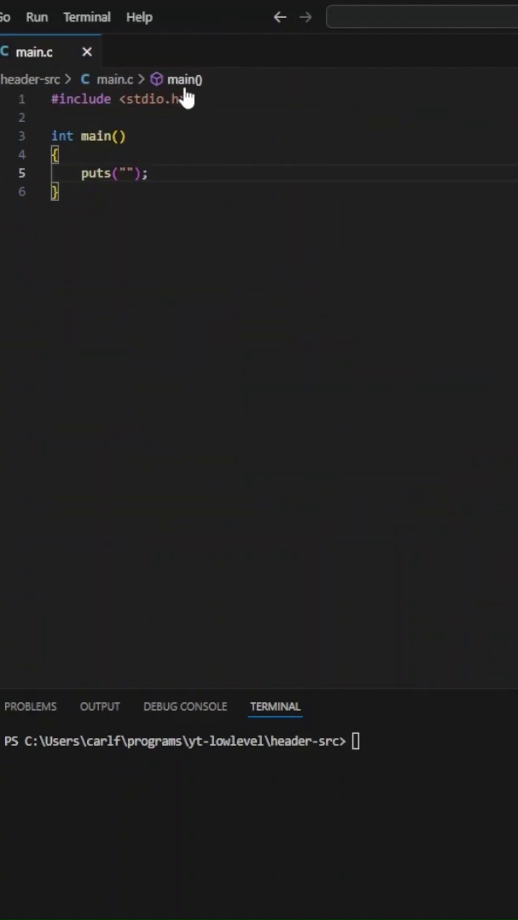
pyautogui.doubleClick(151, 100)
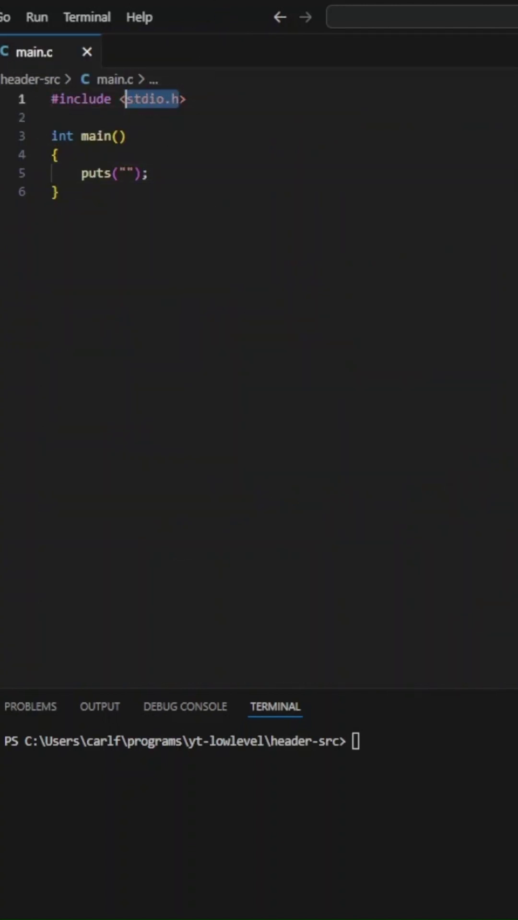
pyautogui.hotkey('ctrl', 'Tab')
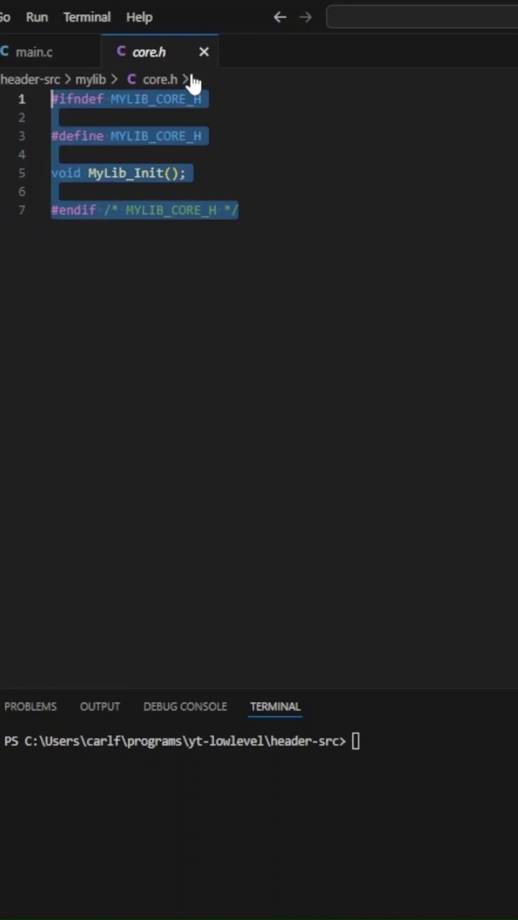
pyautogui.click(201, 135)
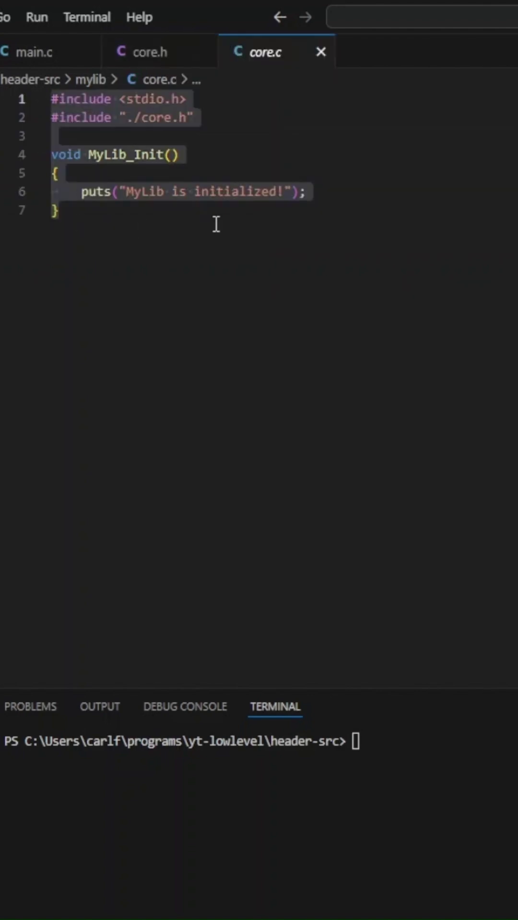
pyautogui.click(216, 225)
pyautogui.moveTo(72, 210); pyautogui.dragTo(51, 155)
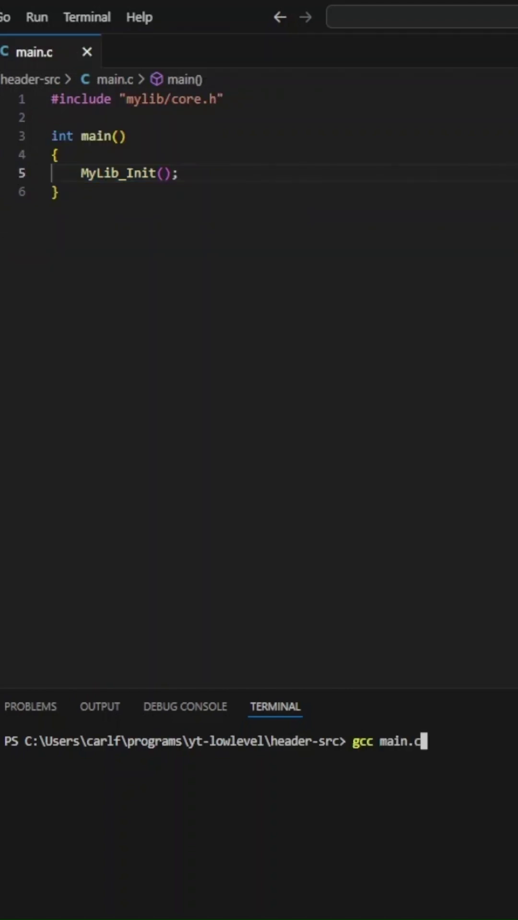
pyautogui.write(' -')
pyautogui.write('o main.exe')
# Step: Compile main.c alone into main.exe, then check the linker error against core.h's MyLib_Init declaration
pyautogui.press('Return')
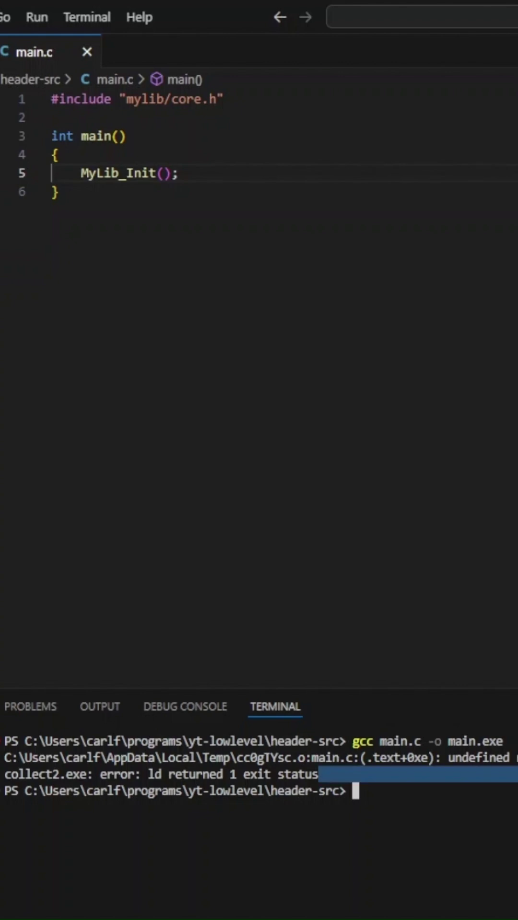
pyautogui.moveTo(503, 775); pyautogui.dragTo(5, 775)
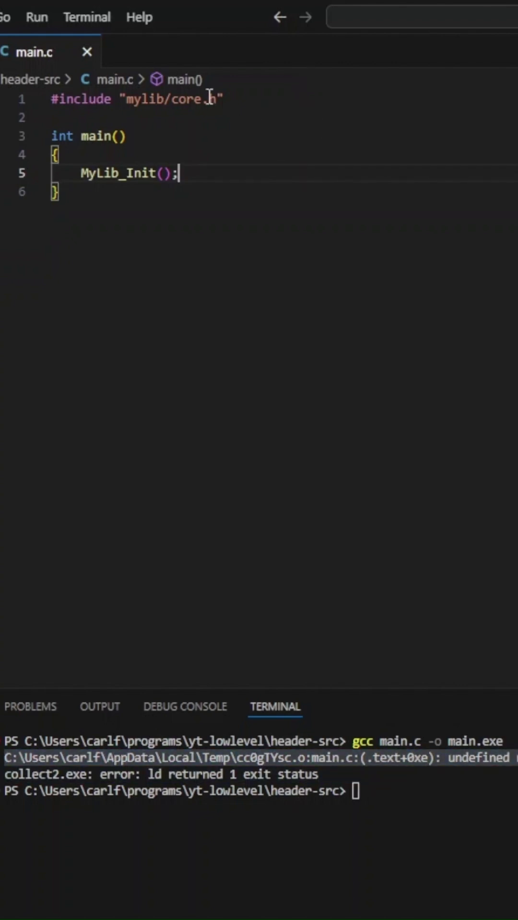
pyautogui.keyDown('ctrl'); pyautogui.click(118, 173); pyautogui.keyUp('ctrl')
pyautogui.moveTo(51, 135); pyautogui.dragTo(50, 135)
pyautogui.hotkey('ctrl', 'w')
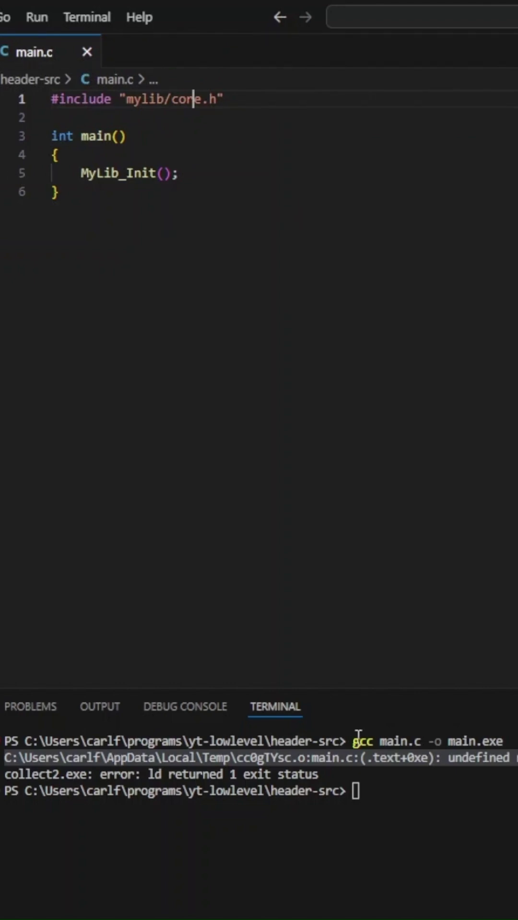
# Step: Review the MyLib_Init definition in mylib/core.c, then go back to main.c
pyautogui.keyDown('ctrl'); pyautogui.click(29, 51); pyautogui.keyUp('ctrl')
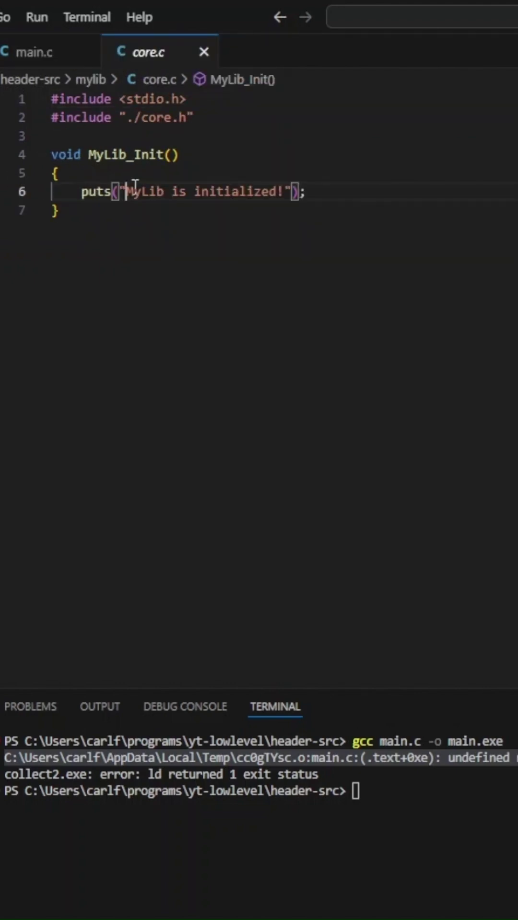
pyautogui.hotkey('ctrl', 'a')
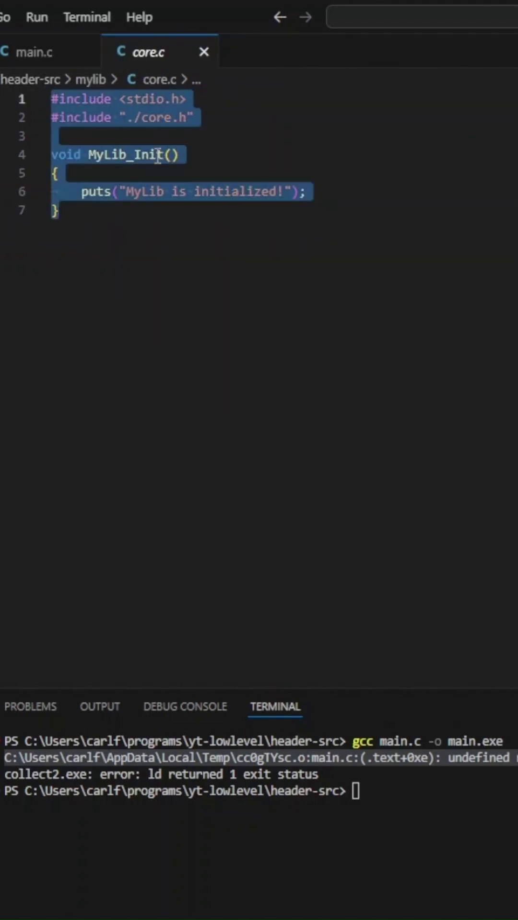
pyautogui.click(157, 154)
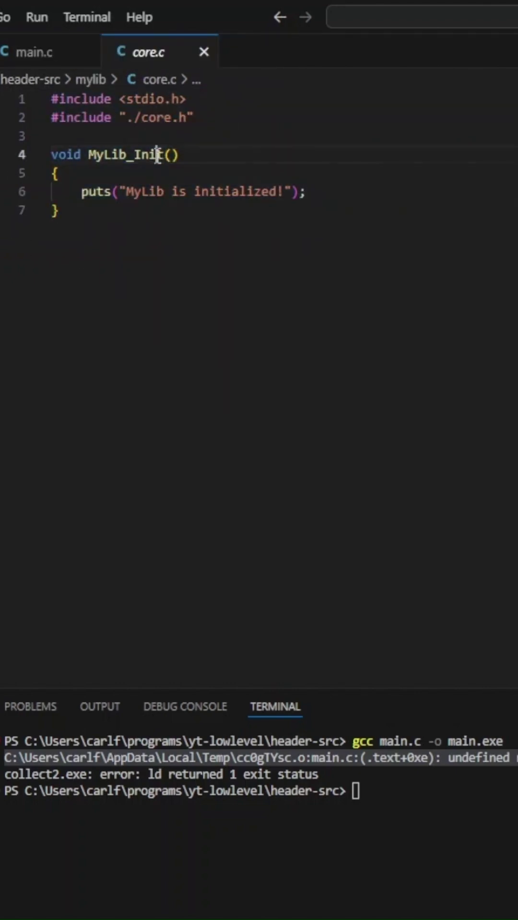
pyautogui.click(206, 53)
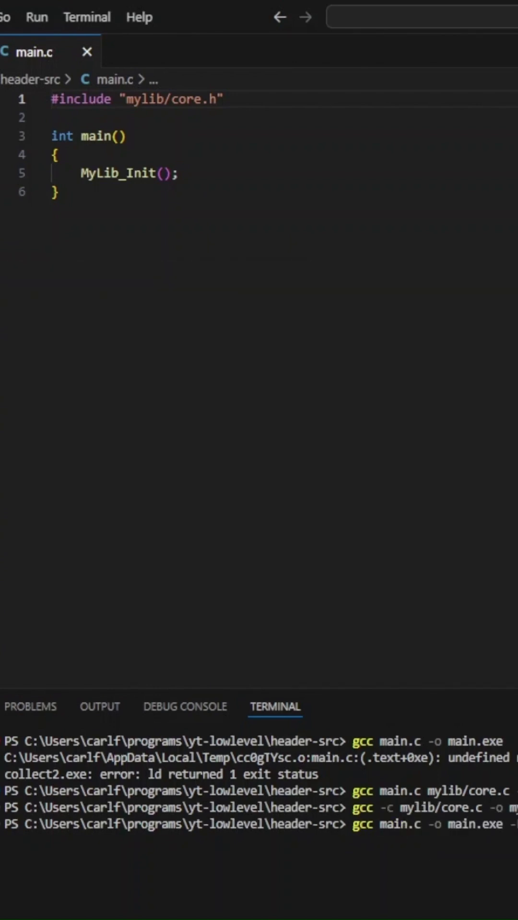
# Step: Link main.c with mylib/core.c, then run main to print 'MyLib is initialized!'
pyautogui.press('Return')
pyautogui.write('./main')
pyautogui.press('Return')
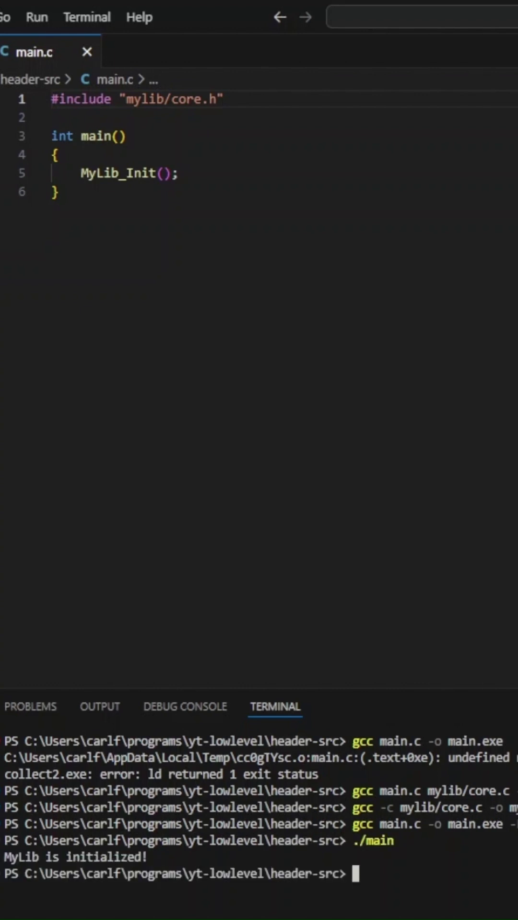